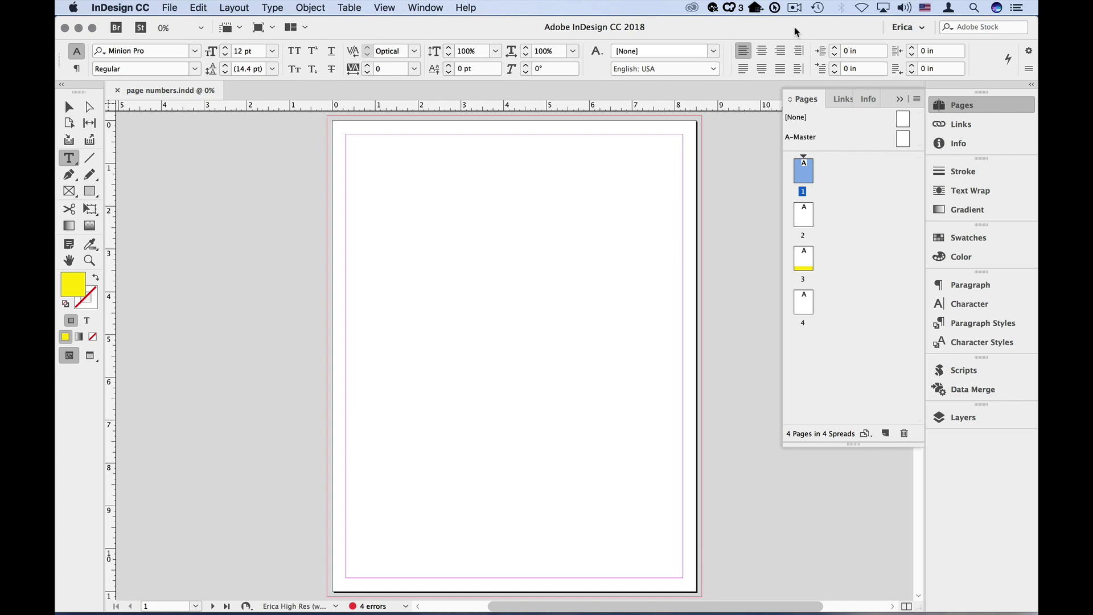
Step: Draw a text frame across master A's bottom margin holding a centred 888 placeholder
double_click(902, 139)
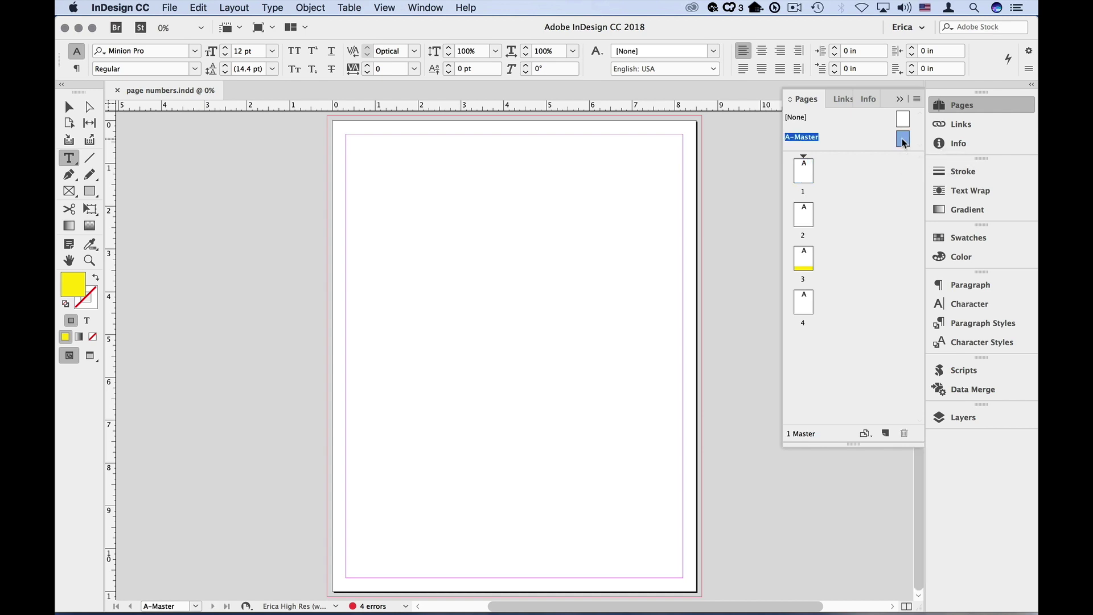
left_click(347, 519)
left_click_drag(347, 519, 682, 575)
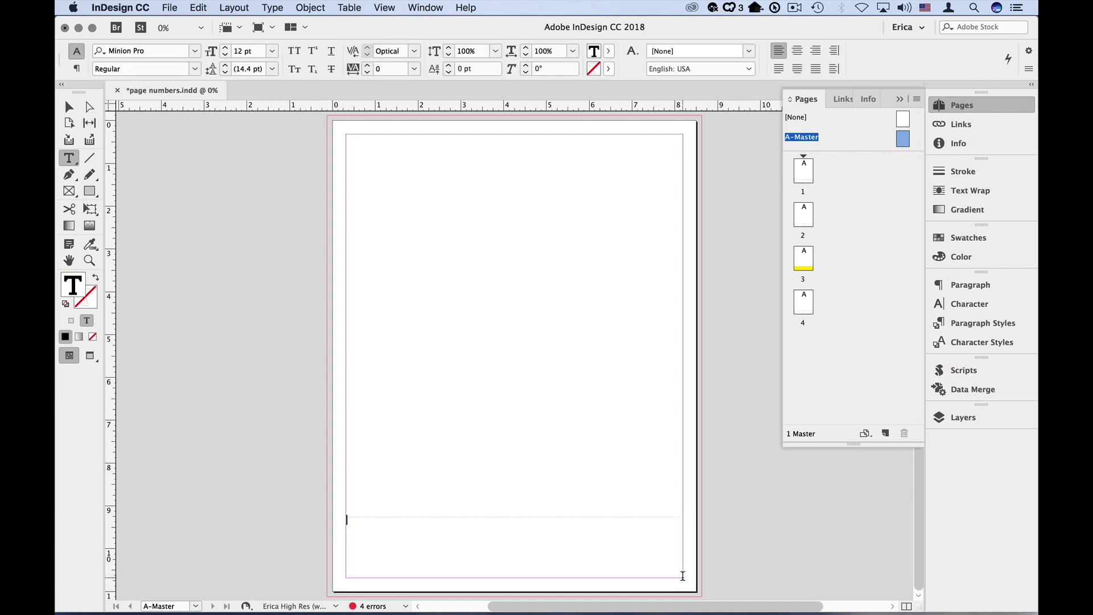
type("888")
double_click(352, 519)
key("ctrl+shift+c")
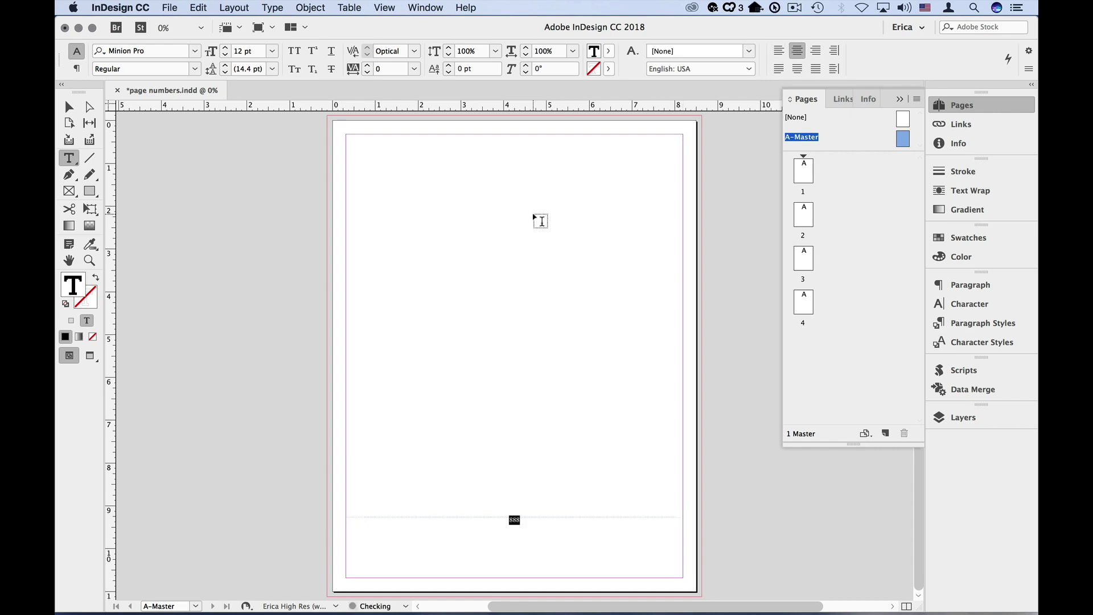
Step: Set the 888 placeholder in master A's footer frame to 48 pt font size
left_click(212, 54)
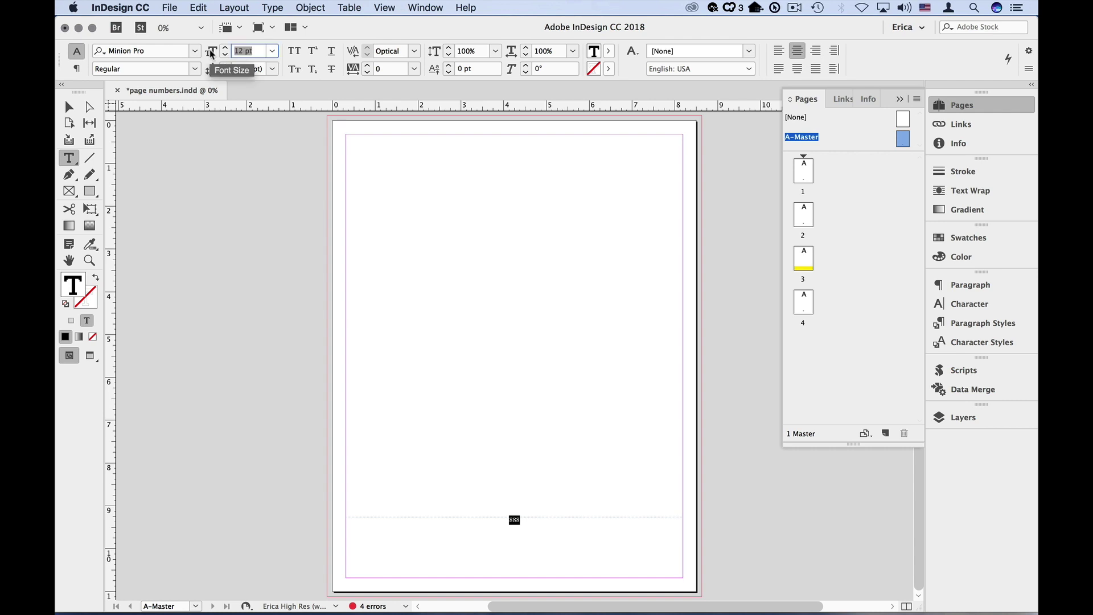
type("48")
key("Return")
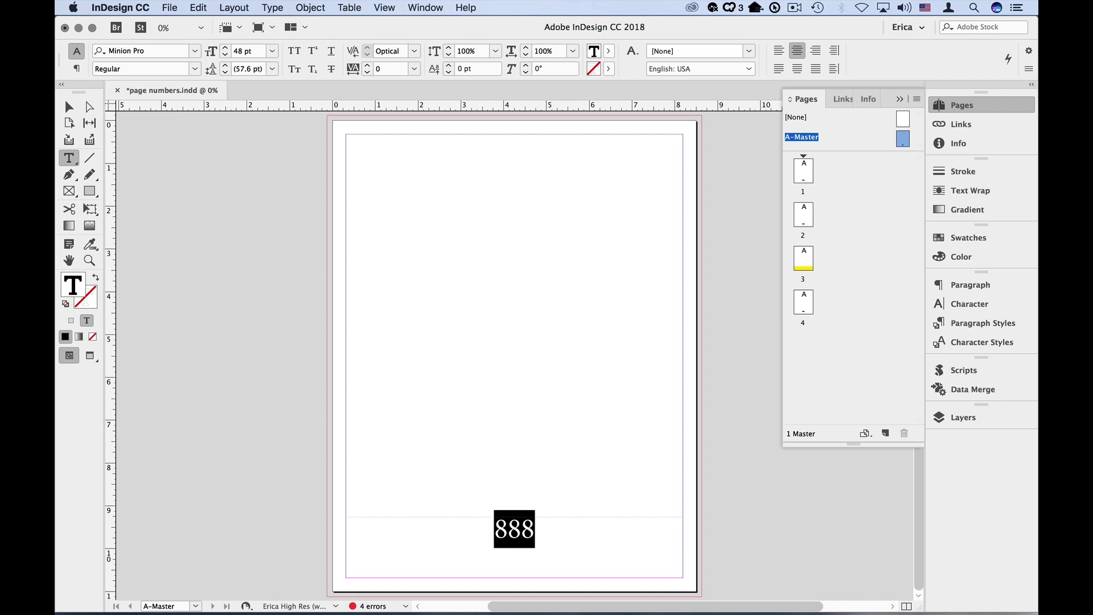
left_click(271, 7)
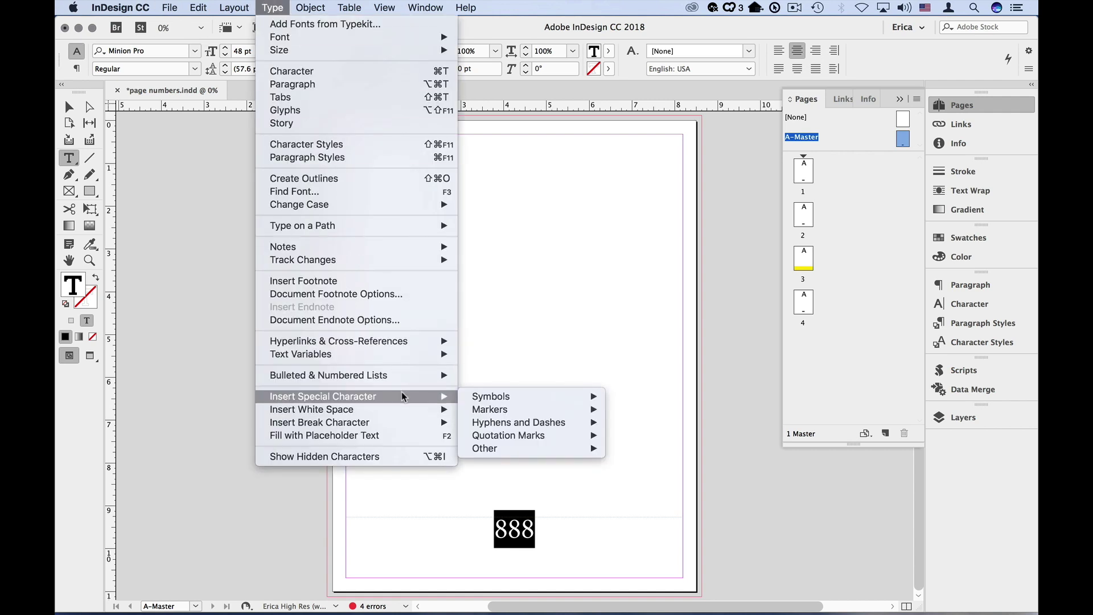
mouse_move(324, 396)
mouse_move(490, 409)
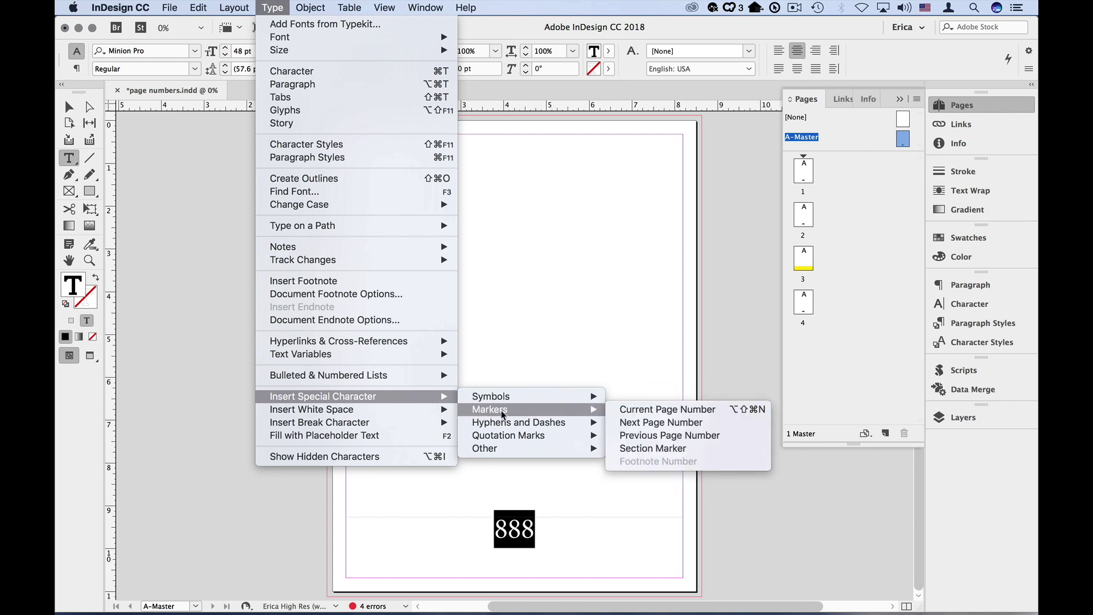
Step: Insert a Current Page Number marker in place of 888, then view page 1
left_click(625, 409)
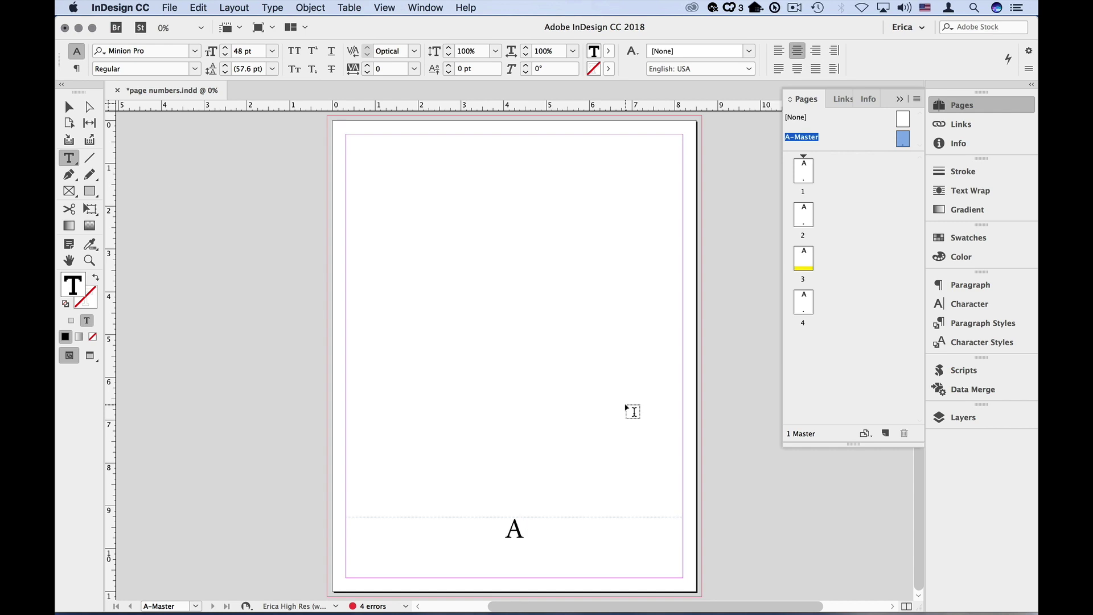
double_click(808, 176)
Step: View pages 2, 3 and 4 in turn to check each footer's number
double_click(809, 223)
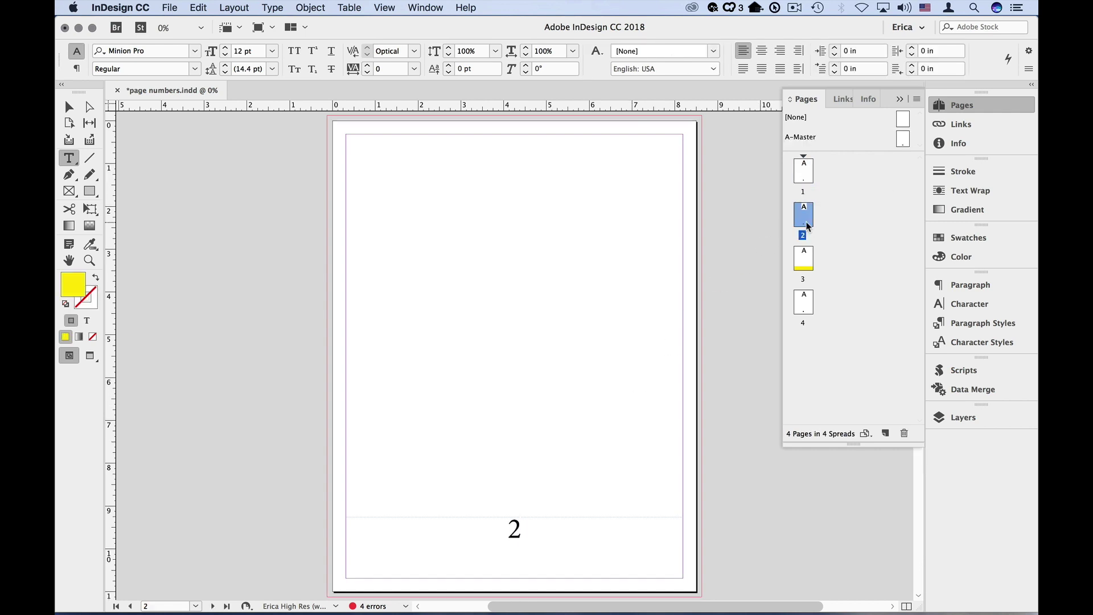
double_click(805, 262)
double_click(803, 303)
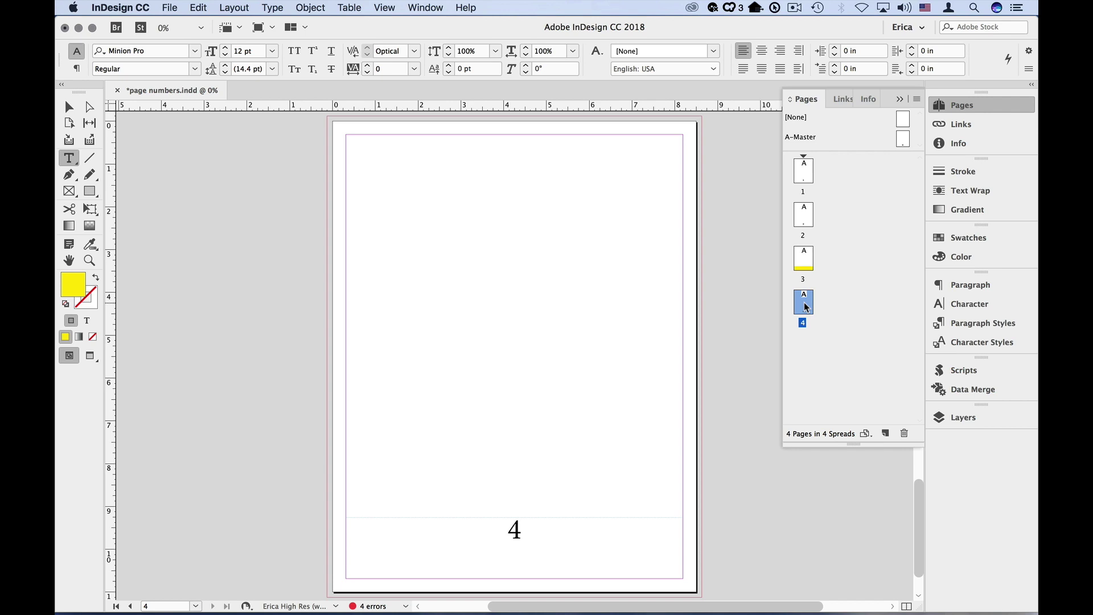
Step: Add 'Page — ' before master A's page marker and check pages 1 and 2
double_click(903, 138)
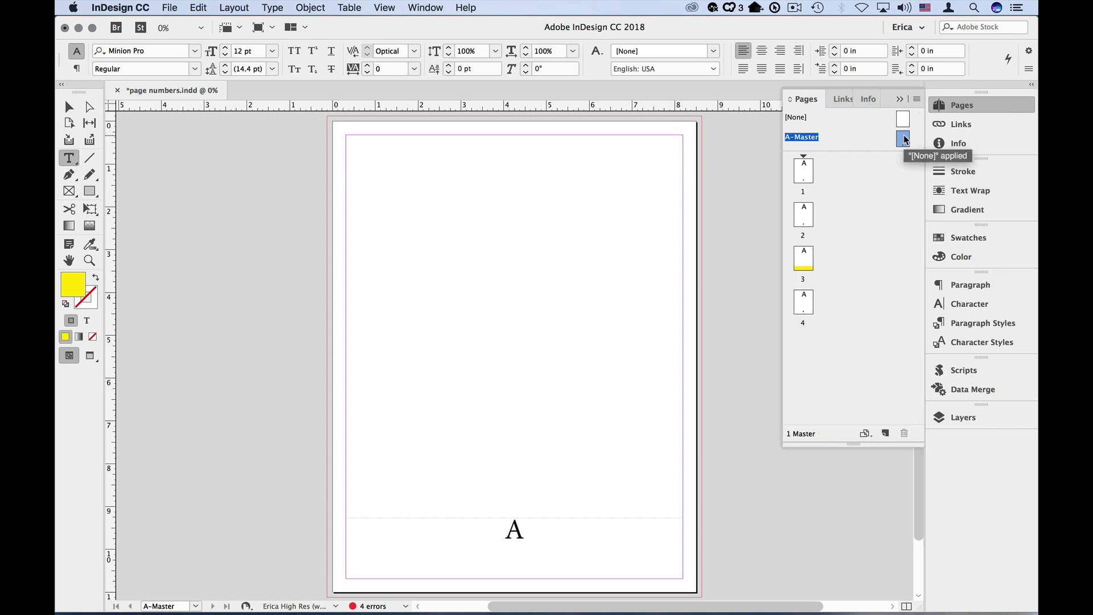
left_click(507, 530)
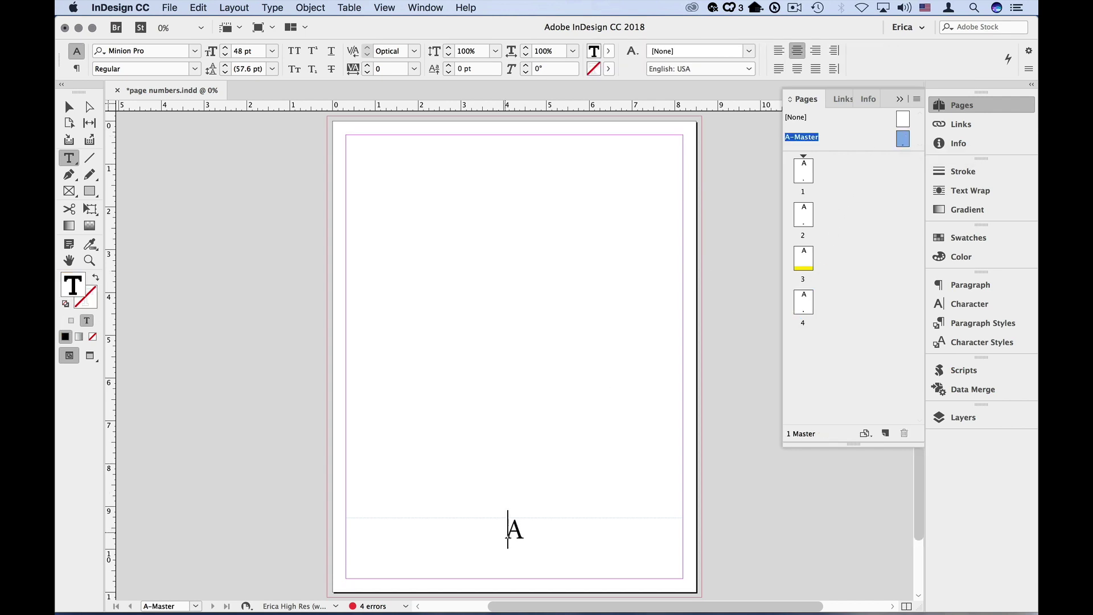
type("Page —")
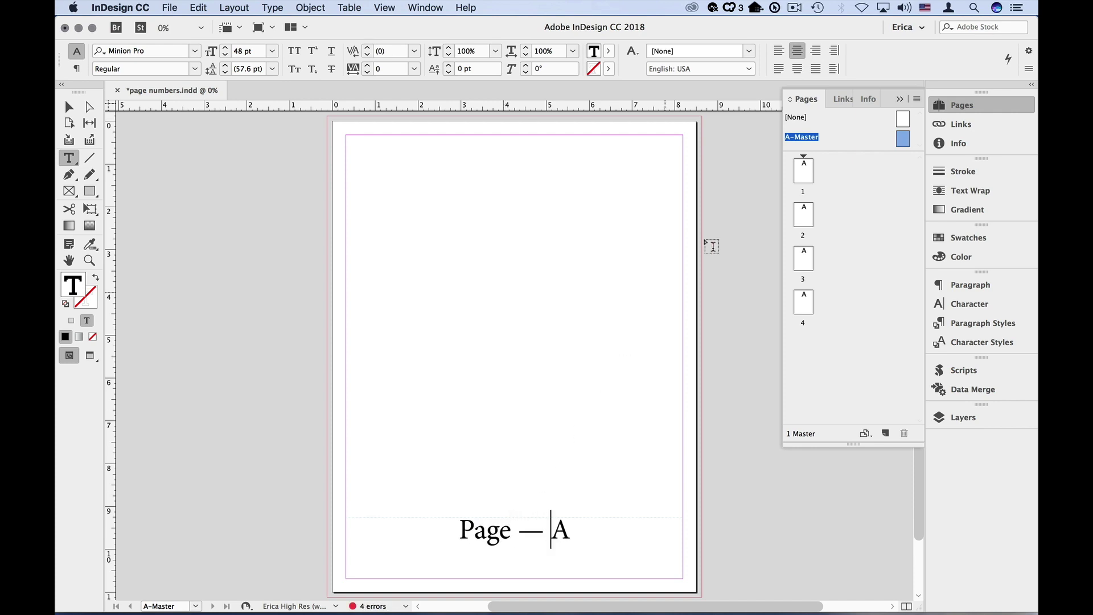
double_click(803, 173)
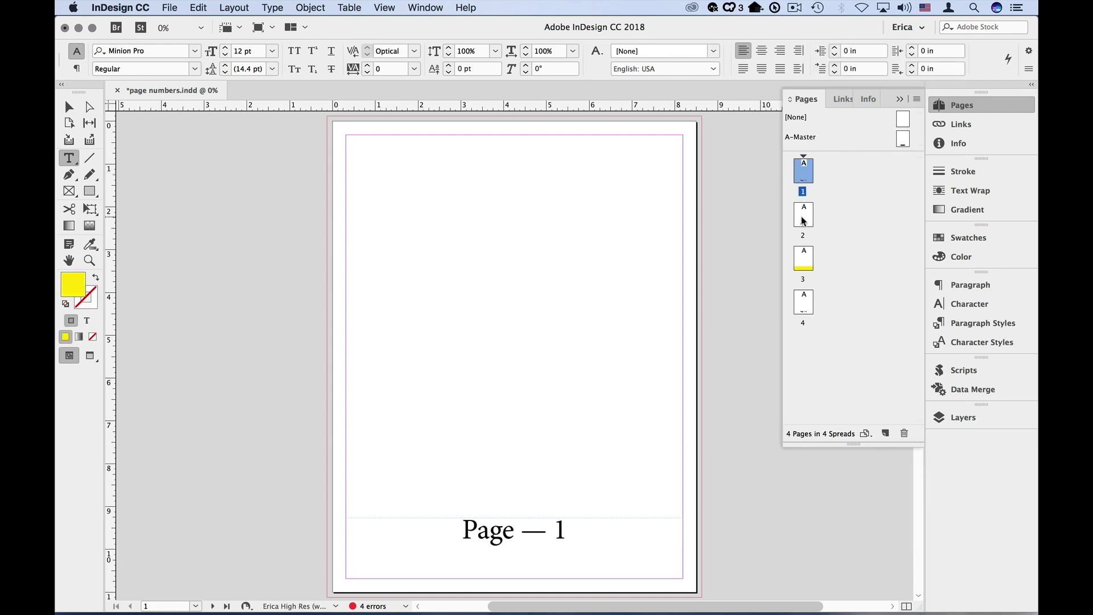
double_click(803, 213)
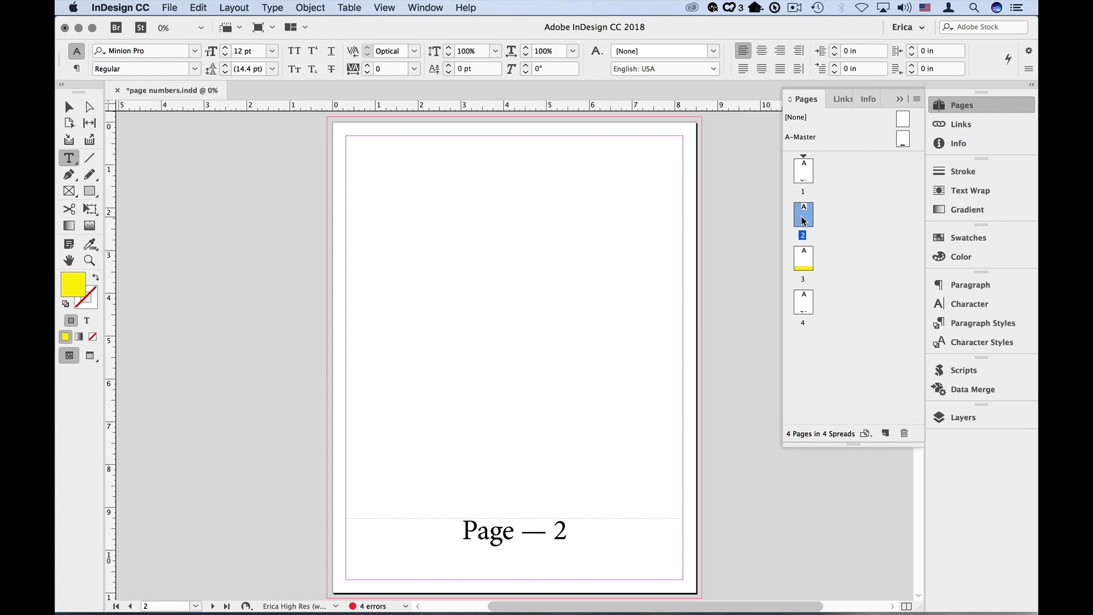
double_click(805, 174)
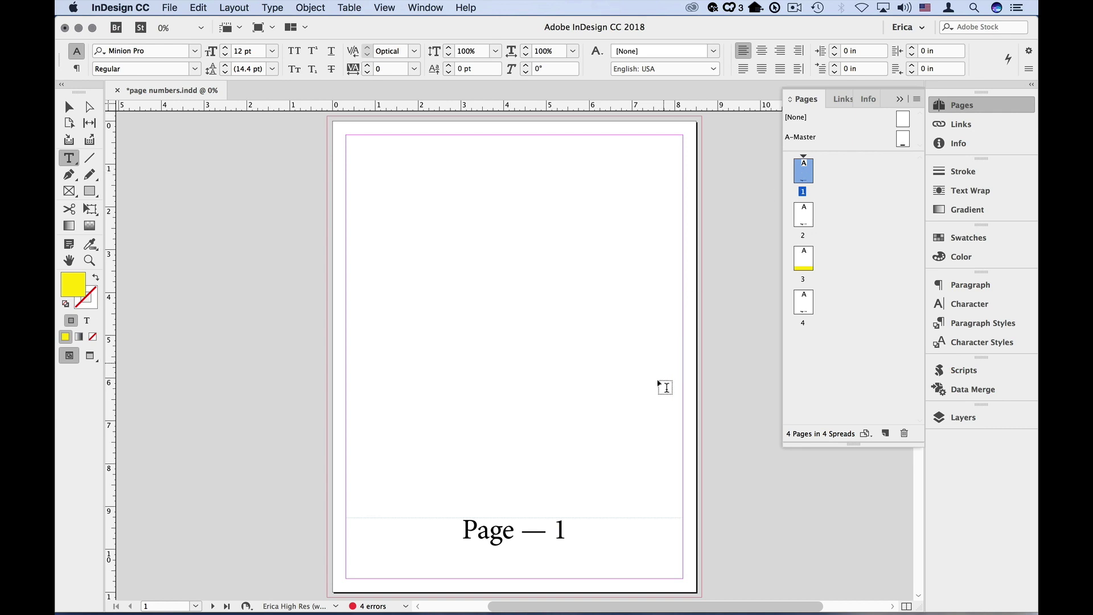
Step: Select page 1's 'Page — 1' footer frame and delete it
left_click(635, 528)
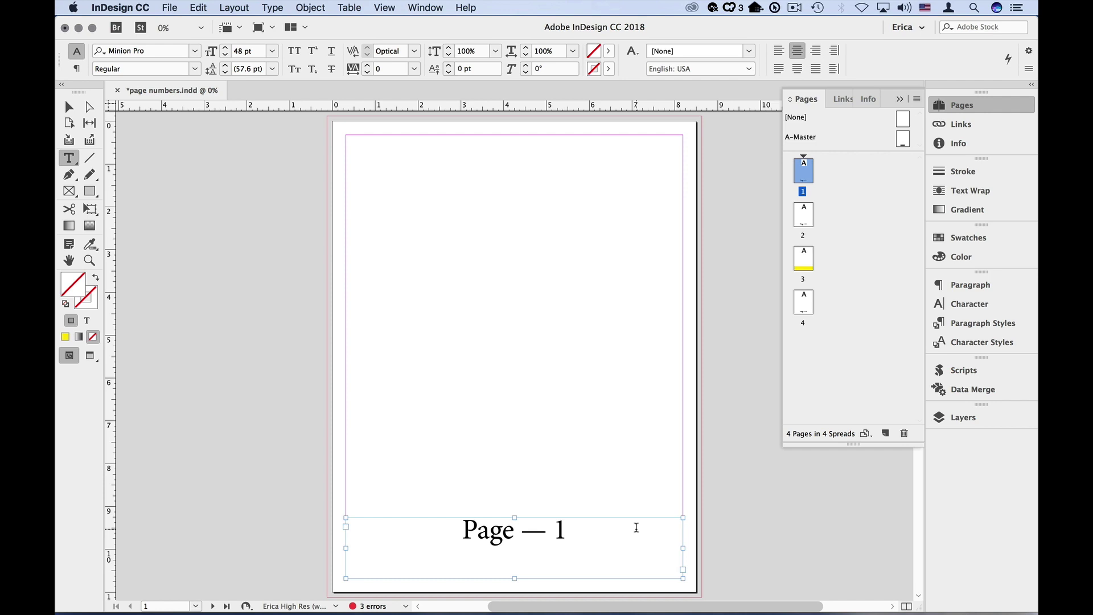
key("super+z")
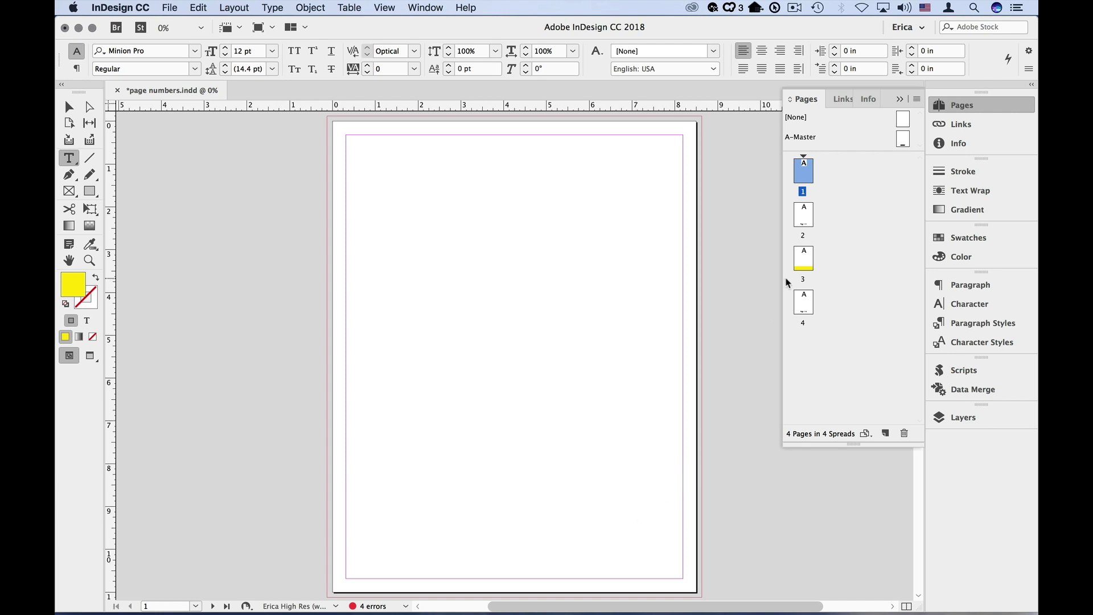
Step: View page 3's yellow band and create a new layer above Layer 1
double_click(803, 263)
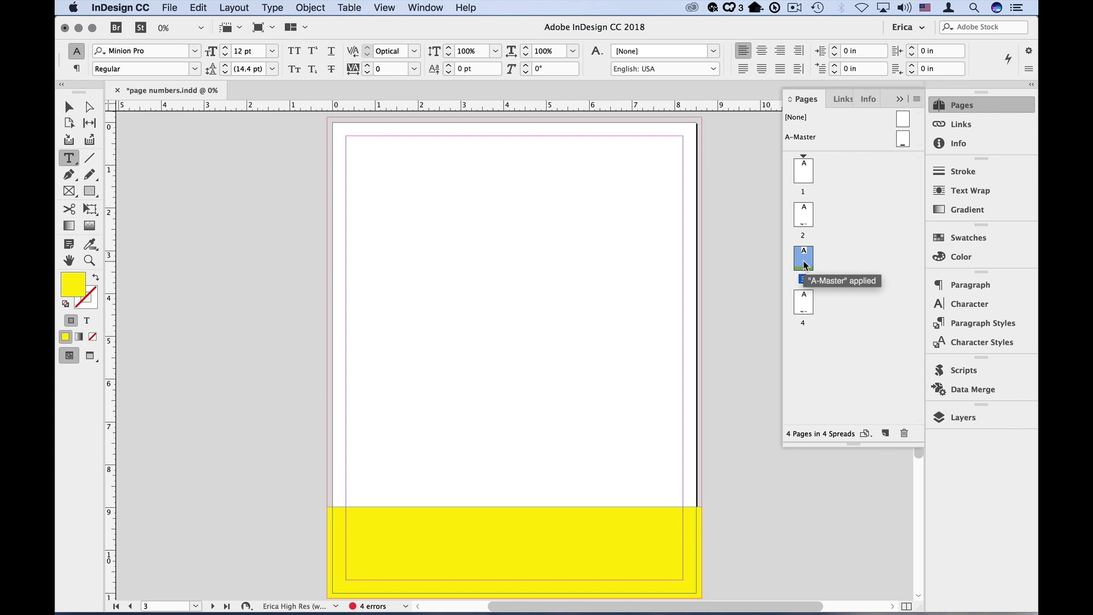
left_click(954, 419)
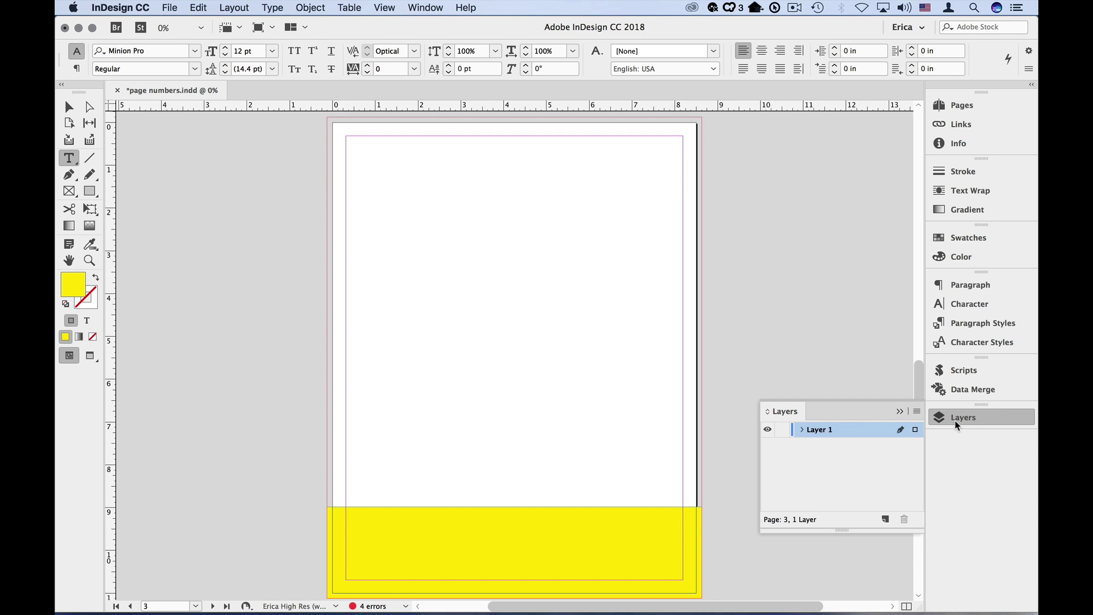
left_click(884, 519)
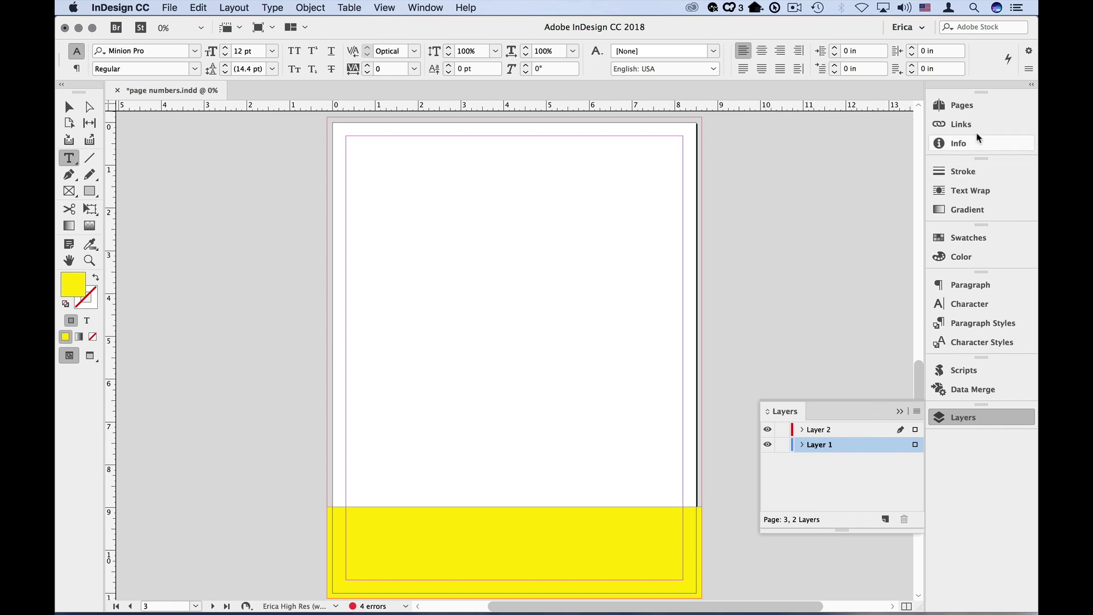
Step: Select master A's 'Page — A' footer frame and move it from Layer 1 to Layer 2
left_click(988, 109)
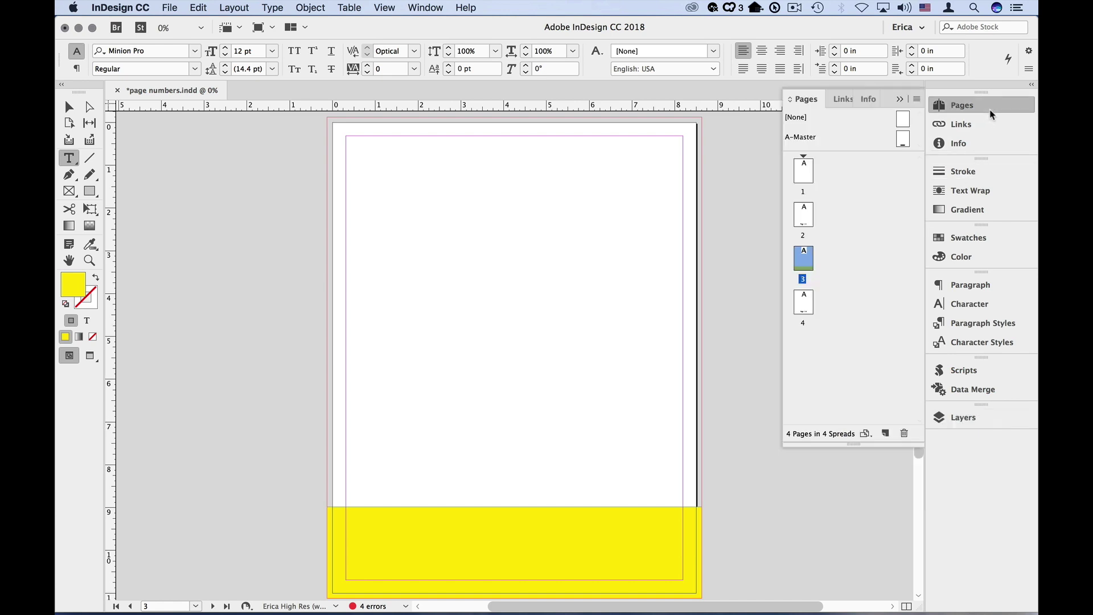
double_click(903, 139)
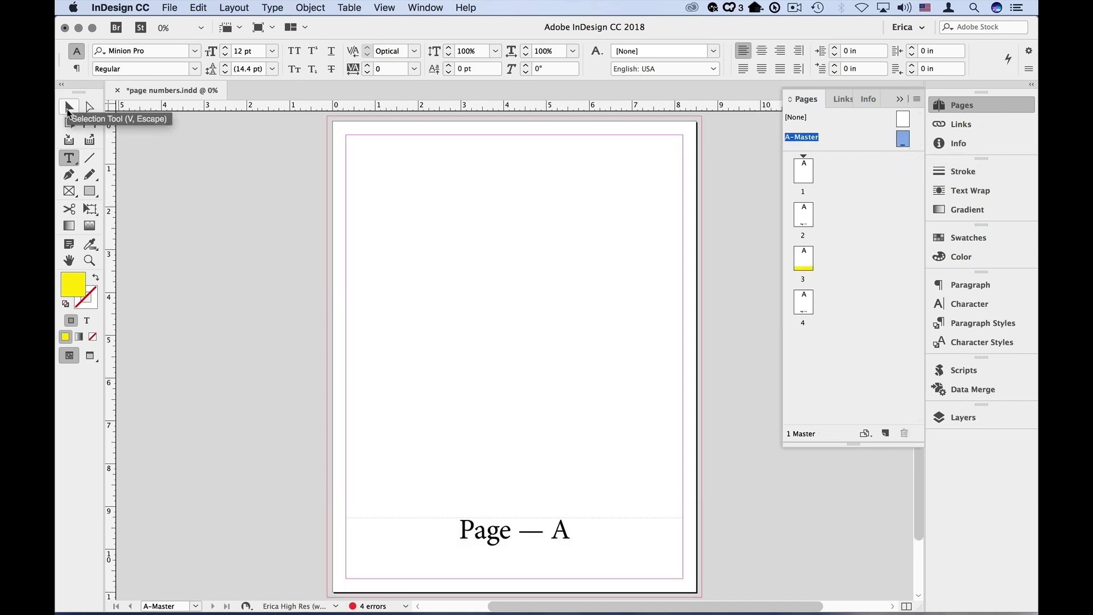
left_click(68, 108)
left_click(554, 534)
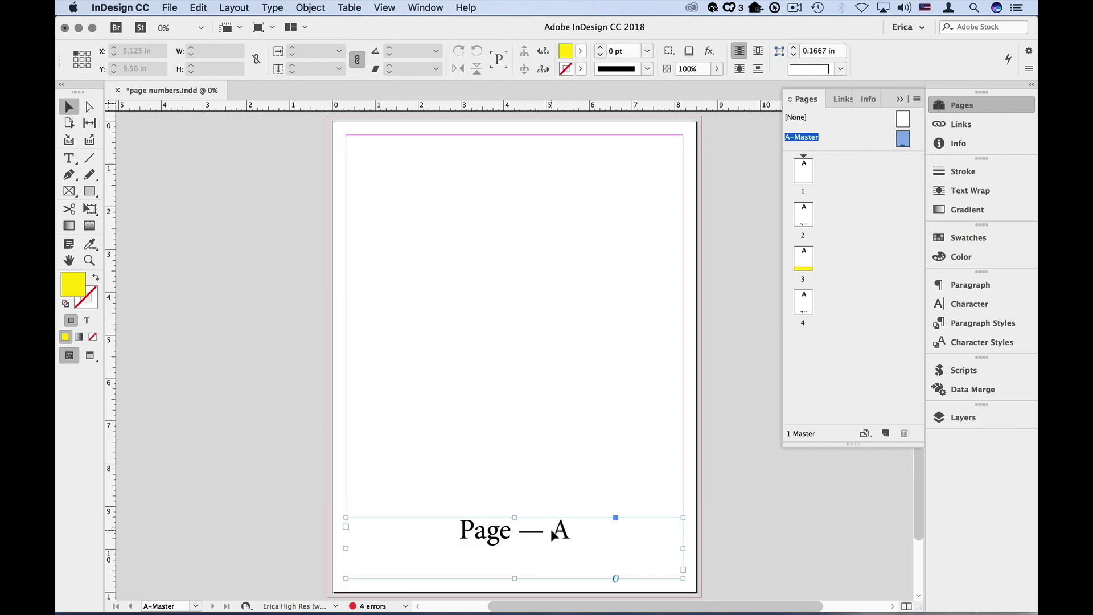
left_click(954, 419)
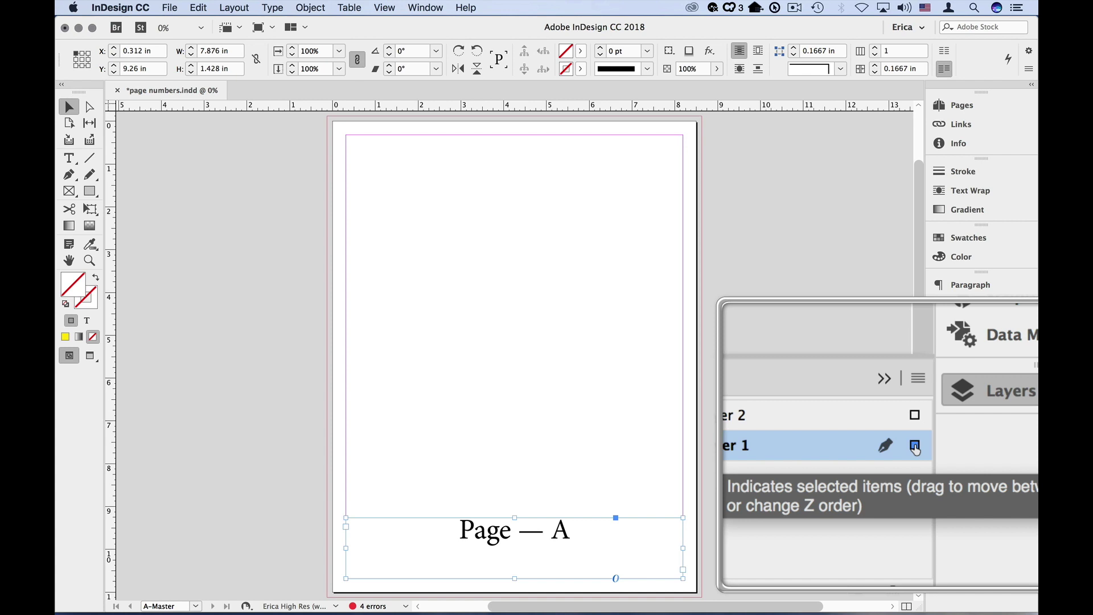
left_click_drag(915, 449, 915, 432)
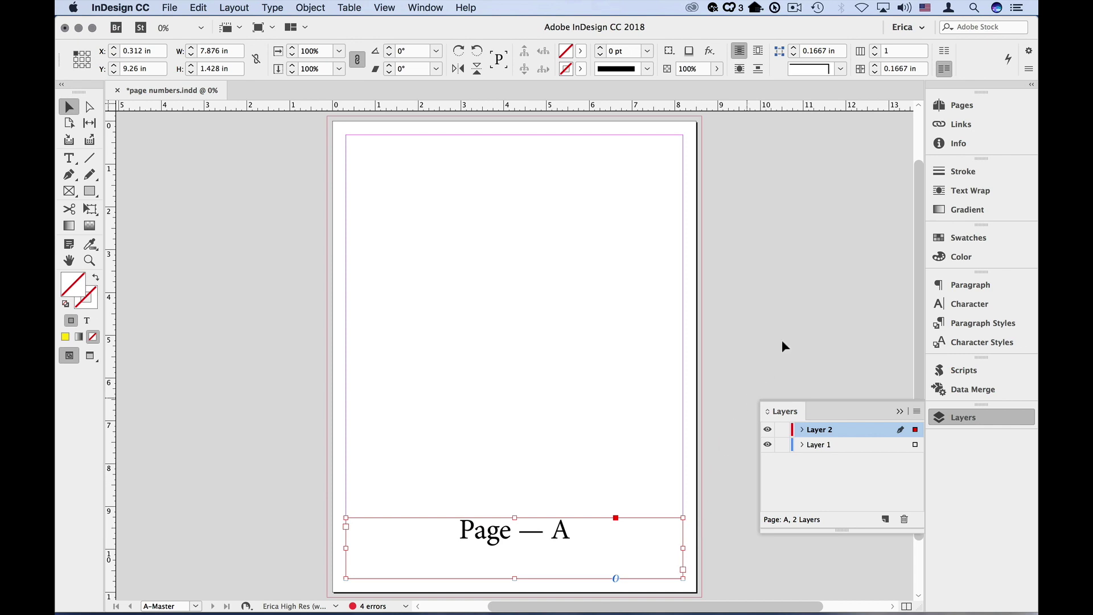
left_click(974, 109)
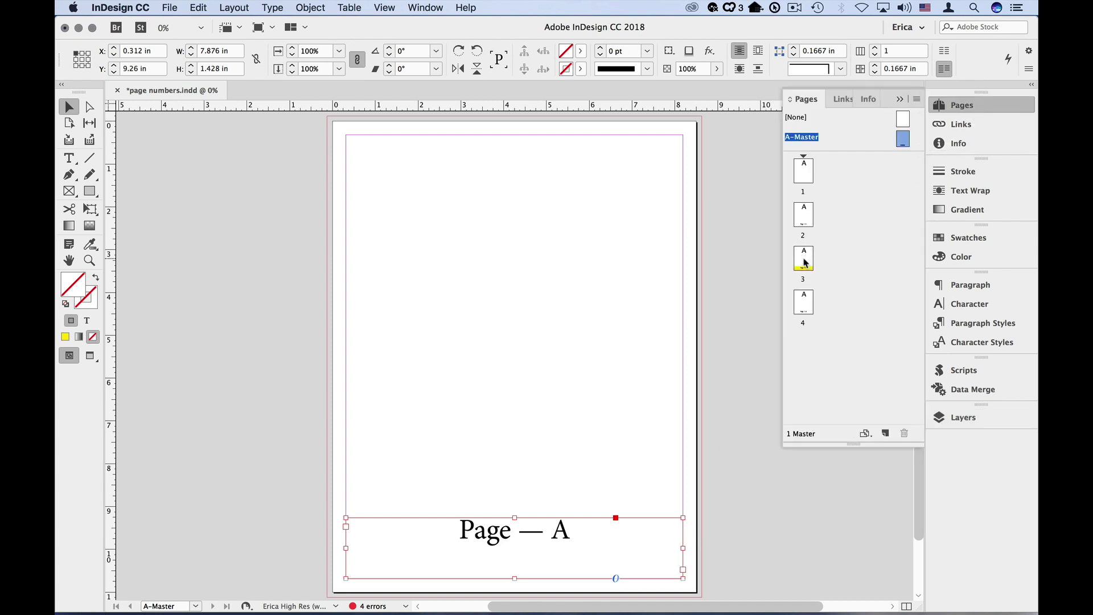
Step: View page 3 to confirm 'Page — 3' appears above the yellow band
double_click(804, 261)
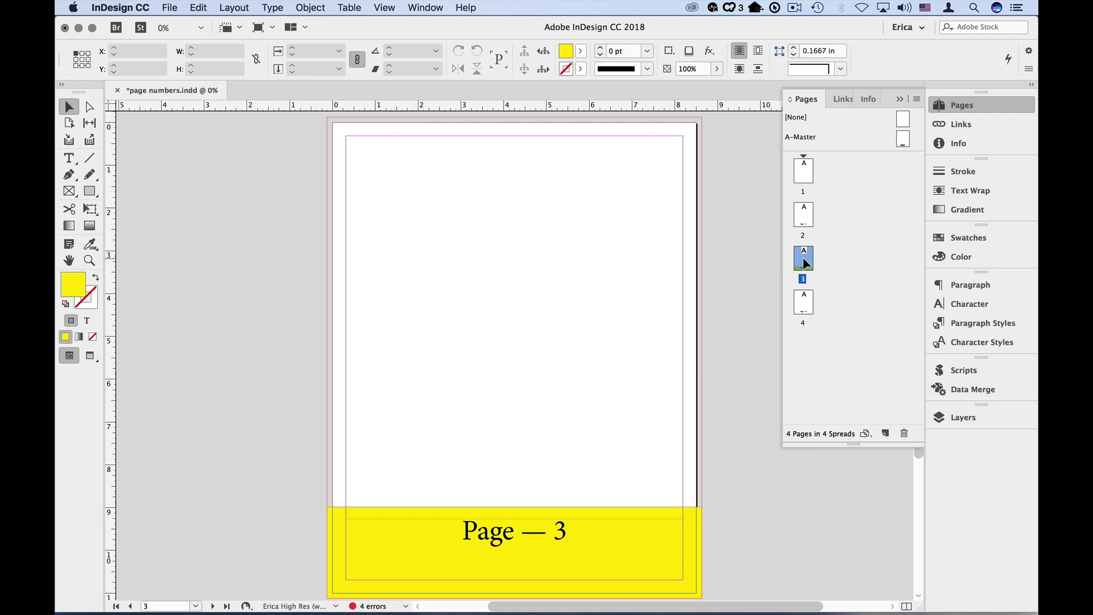